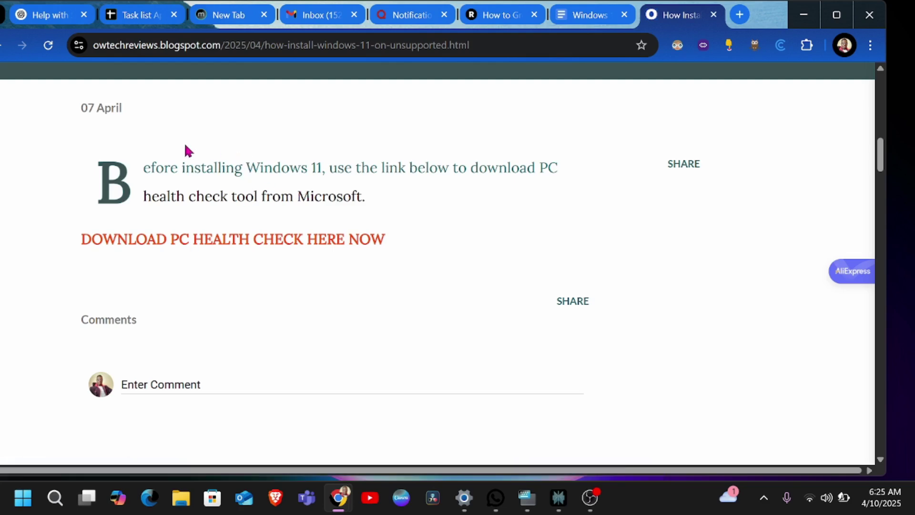
Download the PC Health Check installer and confirm WindowsPCHealthCheckSetup (2).msi in Chrome's Downloads panel.
{"action": "left_click", "coordinate": [198, 246]}
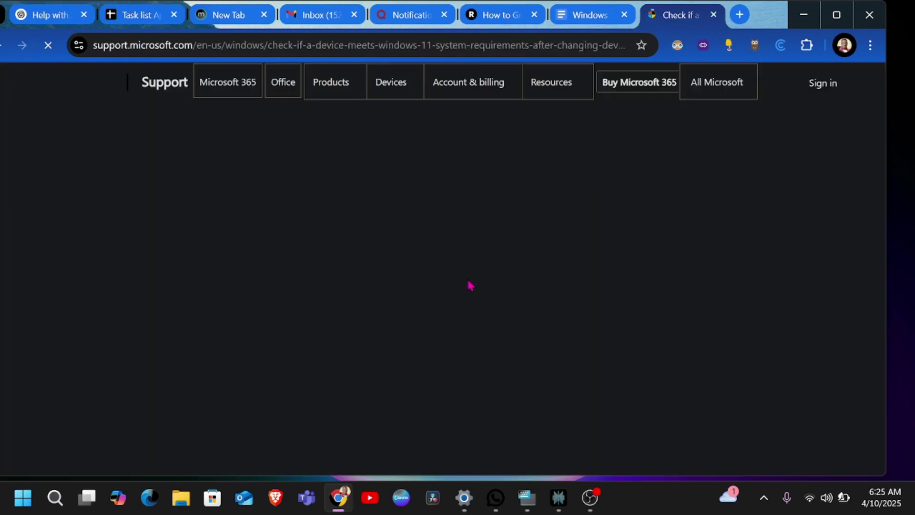
{"action": "scroll", "coordinate": [294, 172], "scroll_direction": "down", "scroll_amount": 10}
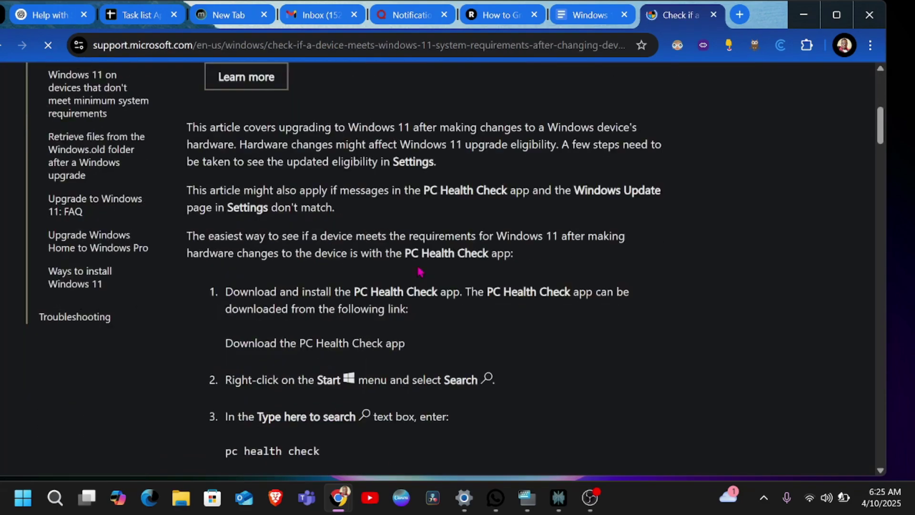
{"action": "scroll", "coordinate": [380, 279], "scroll_direction": "down", "scroll_amount": 1}
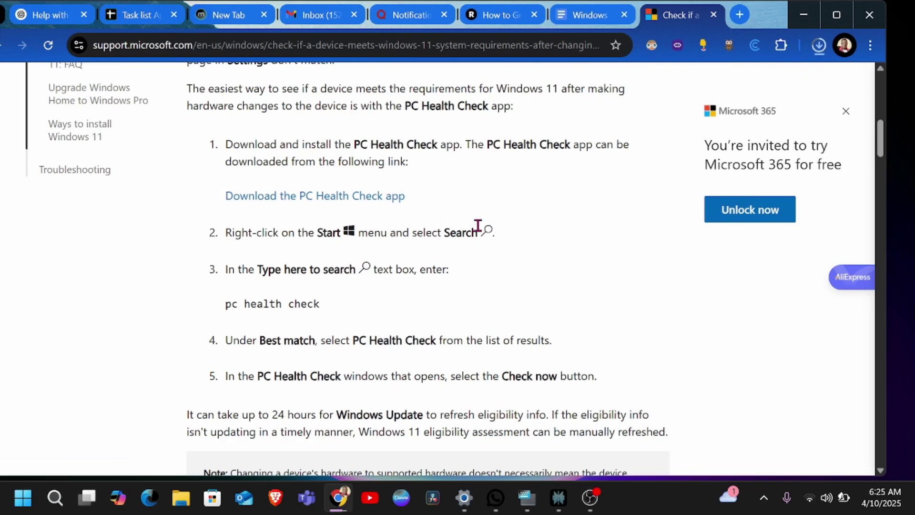
{"action": "left_click", "coordinate": [824, 48]}
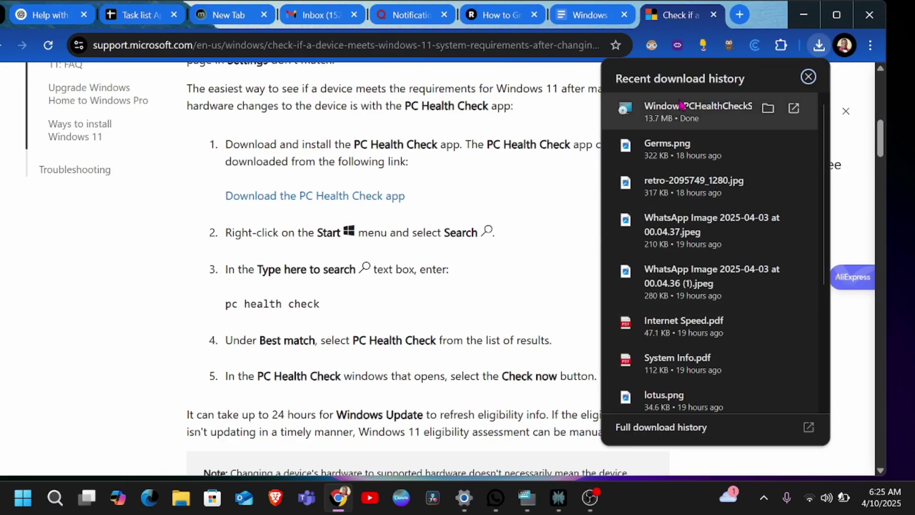
{"action": "scroll", "coordinate": [701, 90], "scroll_direction": "down", "scroll_amount": 3}
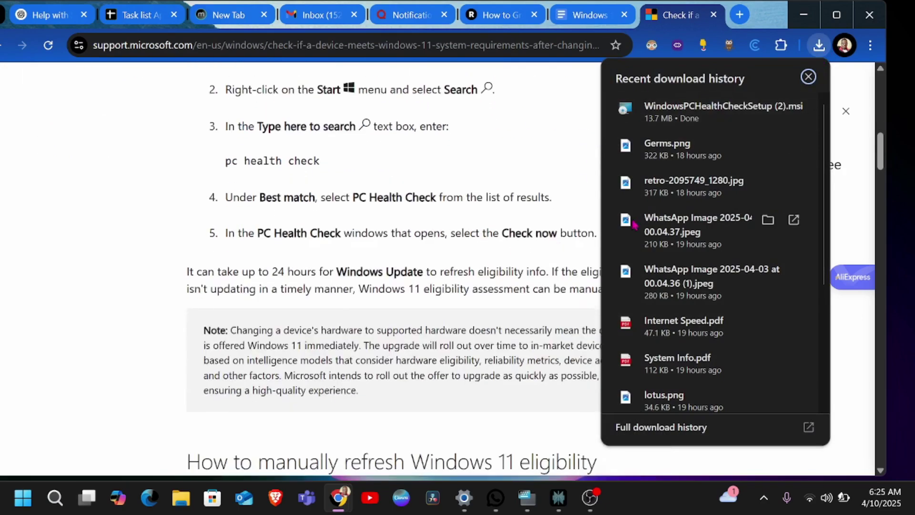
{"action": "left_click", "coordinate": [396, 400]}
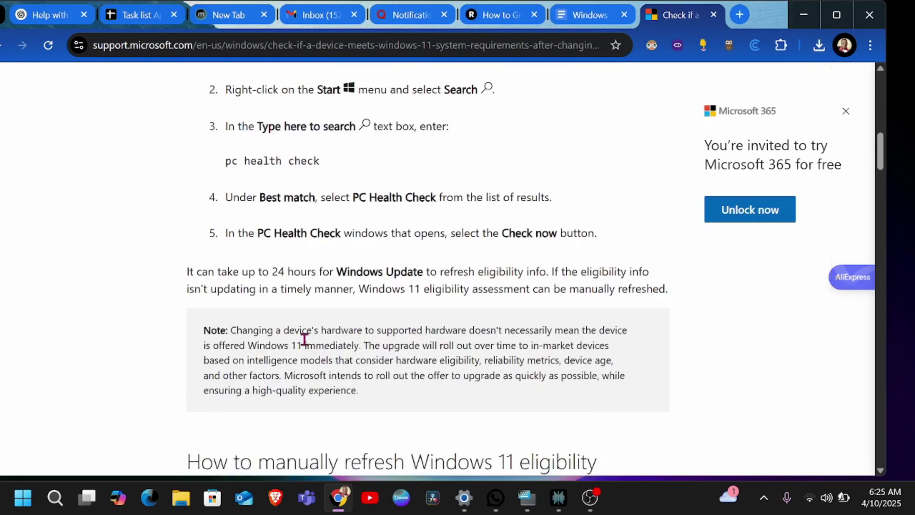
Search 'pc', launch PC Health Check and run the Windows 11 compatibility check.
{"action": "left_click", "coordinate": [56, 498]}
{"action": "type", "text": "pc"}
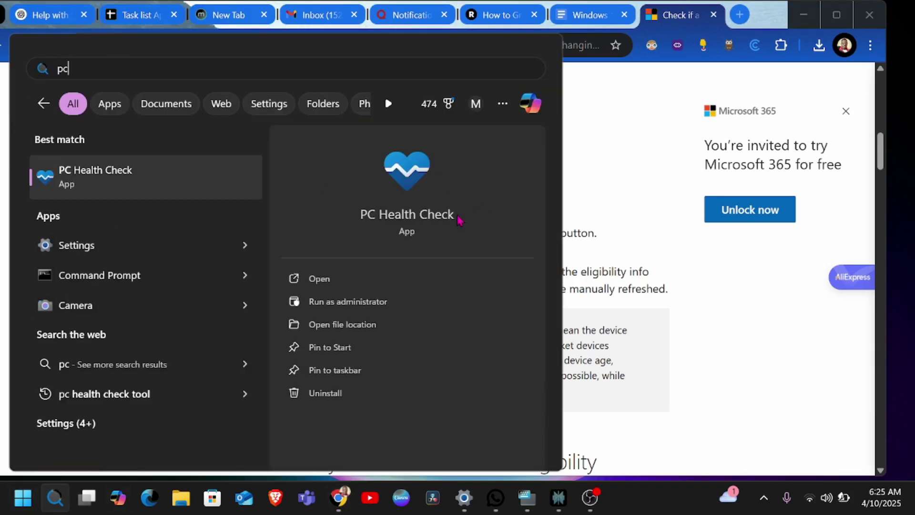
{"action": "left_click", "coordinate": [396, 214]}
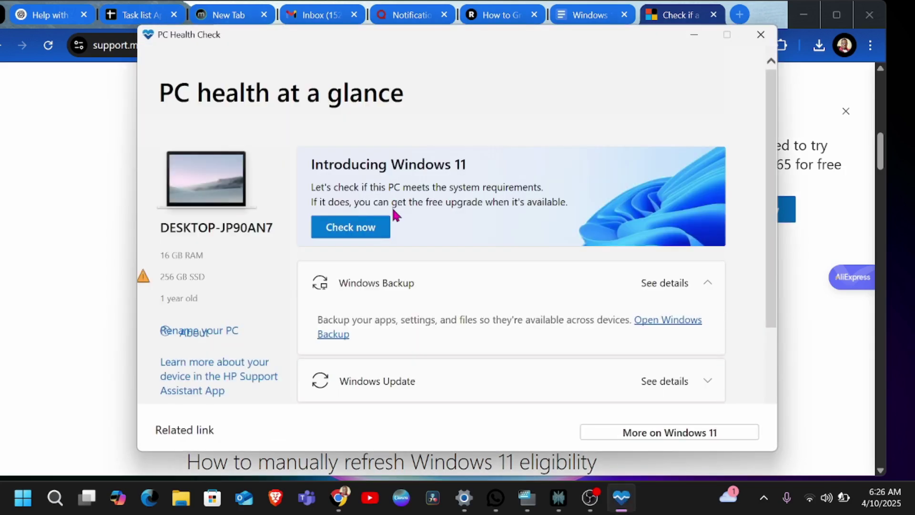
{"action": "left_click", "coordinate": [358, 227]}
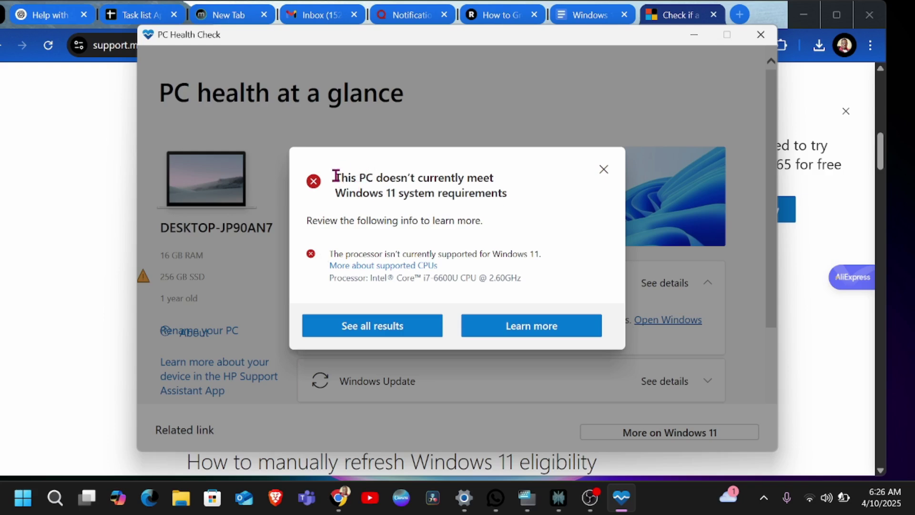
Show all requirement results and highlight the unsupported Intel i7-6600U processor line.
{"action": "left_click_drag", "start_coordinate": [336, 176], "coordinate": [536, 171]}
{"action": "left_click", "coordinate": [537, 171]}
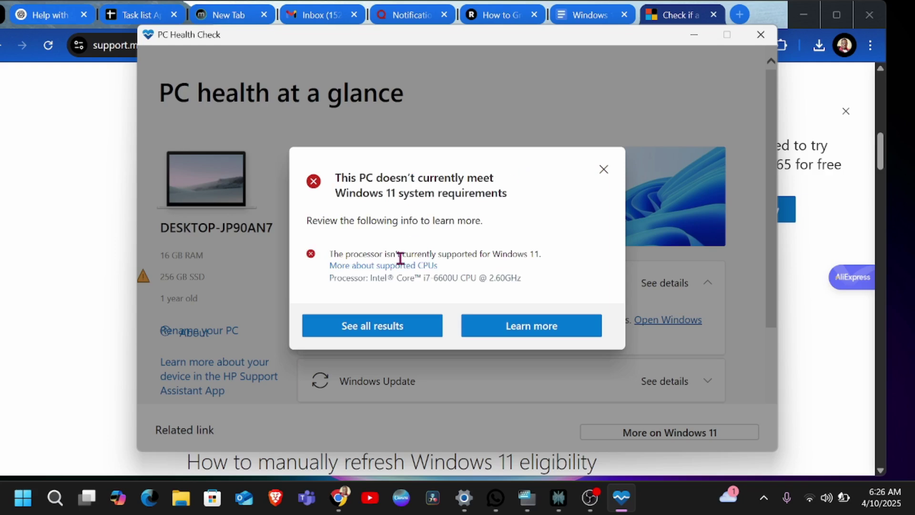
{"action": "left_click", "coordinate": [371, 327]}
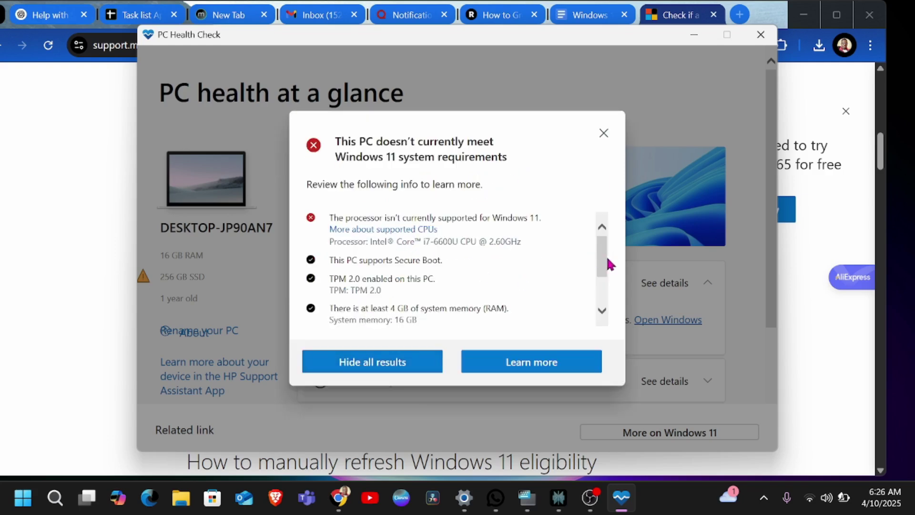
{"action": "left_click_drag", "start_coordinate": [607, 260], "coordinate": [607, 313]}
{"action": "scroll", "coordinate": [602, 286], "scroll_direction": "up", "scroll_amount": 3}
{"action": "left_click_drag", "start_coordinate": [330, 218], "coordinate": [560, 215]}
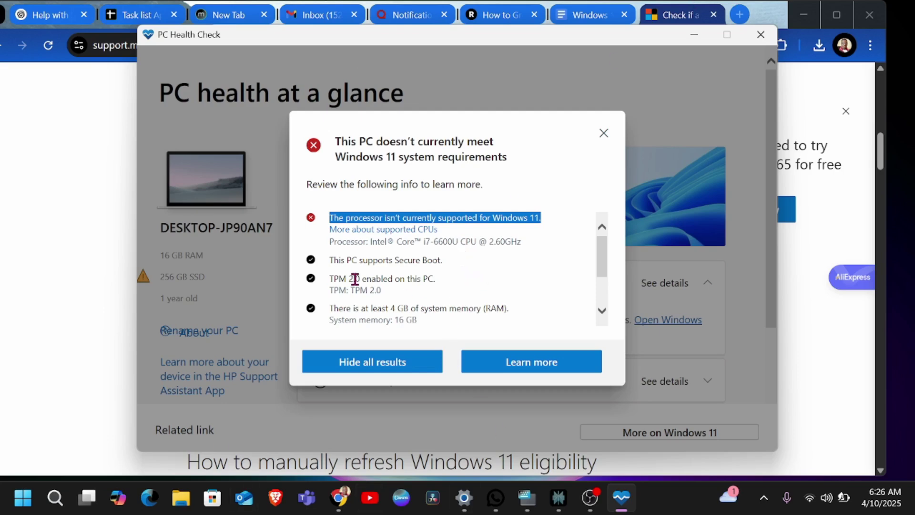
Check System Information's summary: i7-6600U processor, UEFI BIOS mode, Secure Boot off.
{"action": "left_click", "coordinate": [27, 498]}
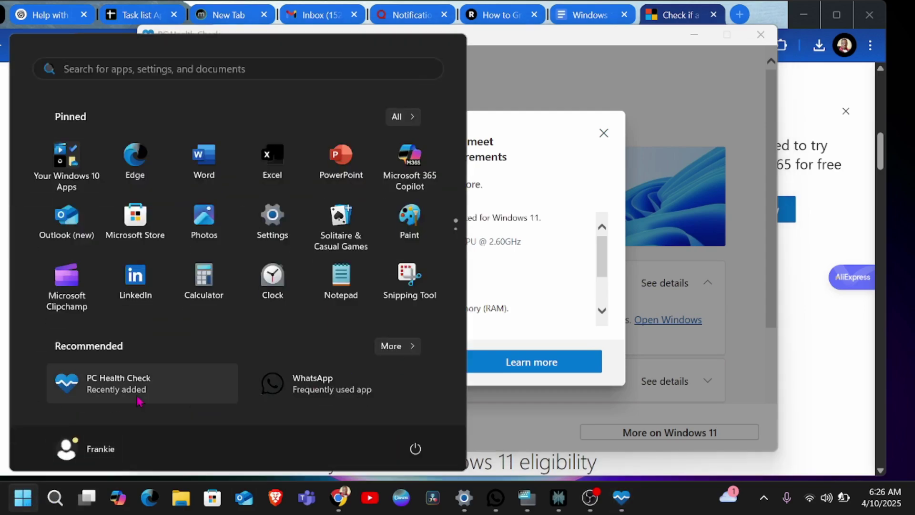
{"action": "type", "text": "system Information"}
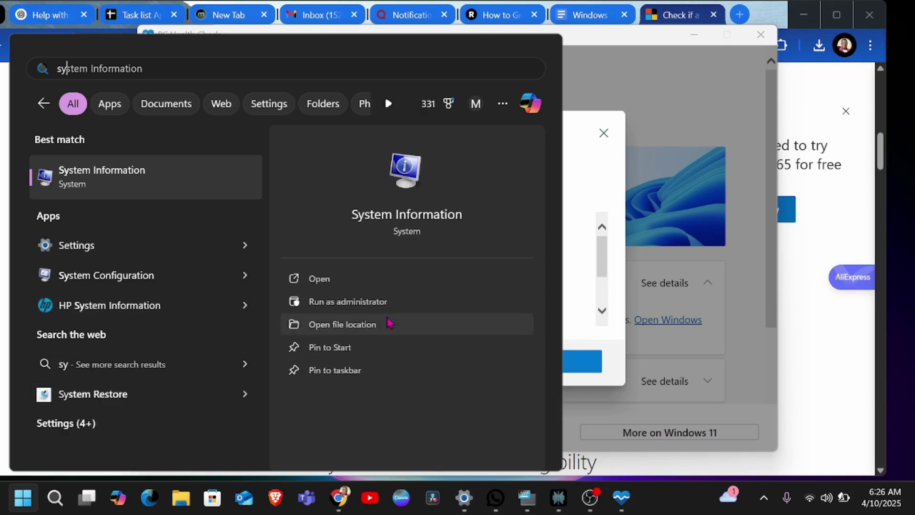
{"action": "left_click", "coordinate": [399, 214]}
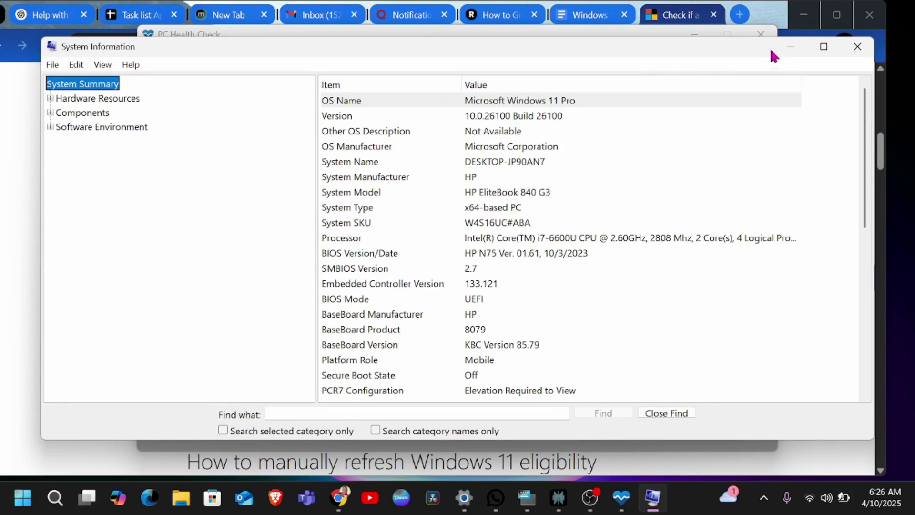
{"action": "left_click", "coordinate": [622, 497]}
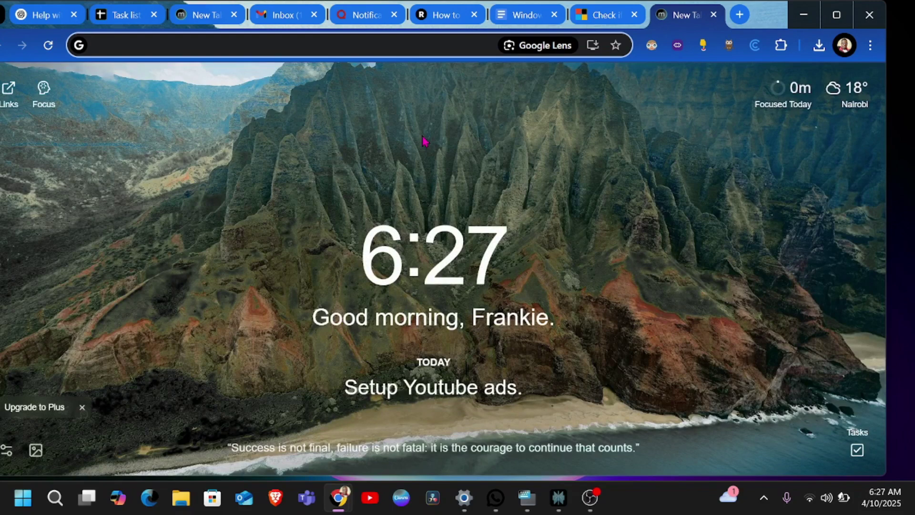
Search 'download windows 11' in the new tab to reach Microsoft's download page.
{"action": "type", "text": "download"}
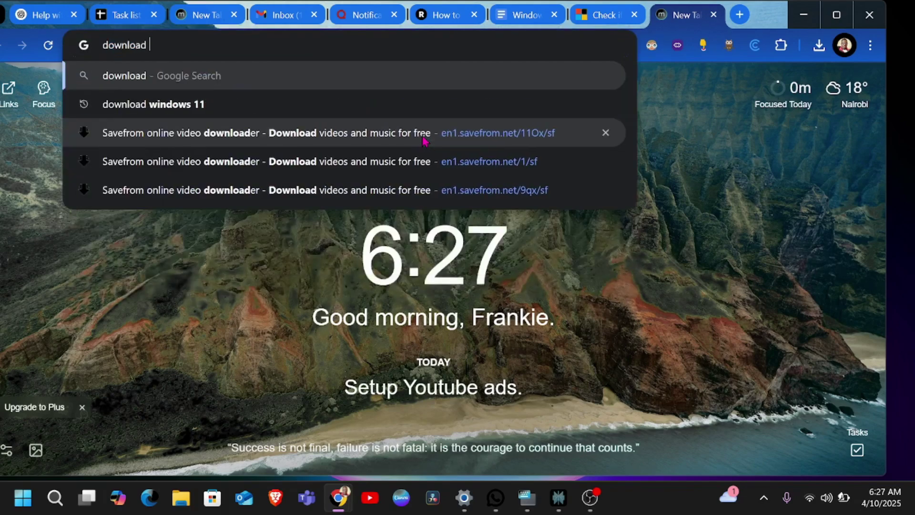
{"action": "type", "text": " windows"}
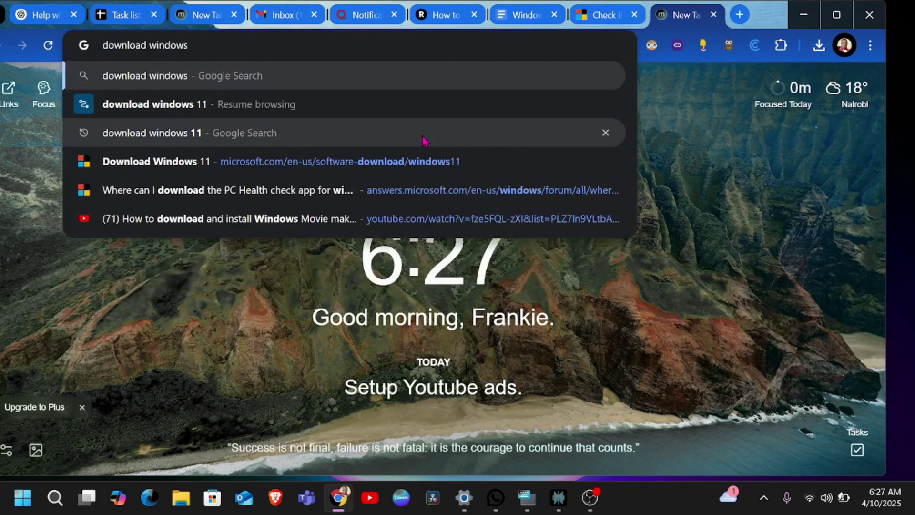
{"action": "type", "text": " 11"}
{"action": "key", "text": "Return"}
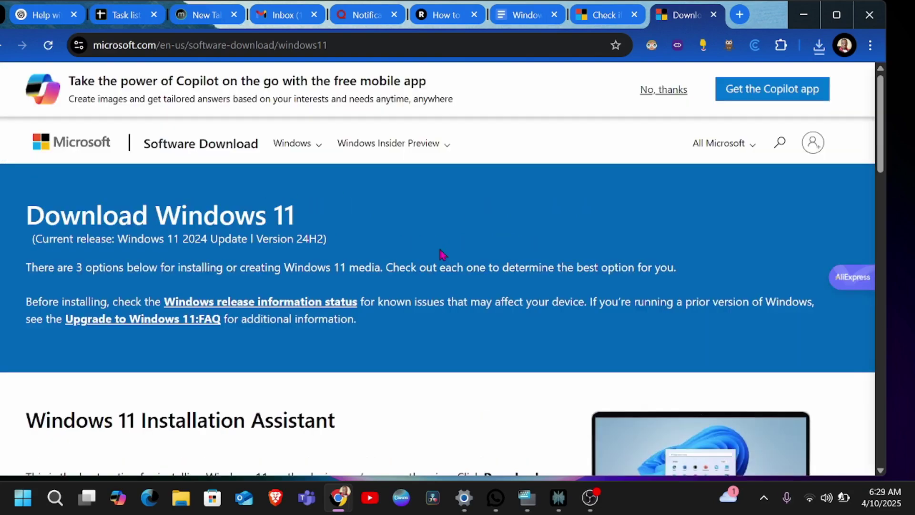
Choose Windows 11 (multi-edition ISO for x64 devices) under Download Windows 11 Disk Image (ISO).
{"action": "scroll", "coordinate": [441, 255], "scroll_direction": "down", "scroll_amount": 15}
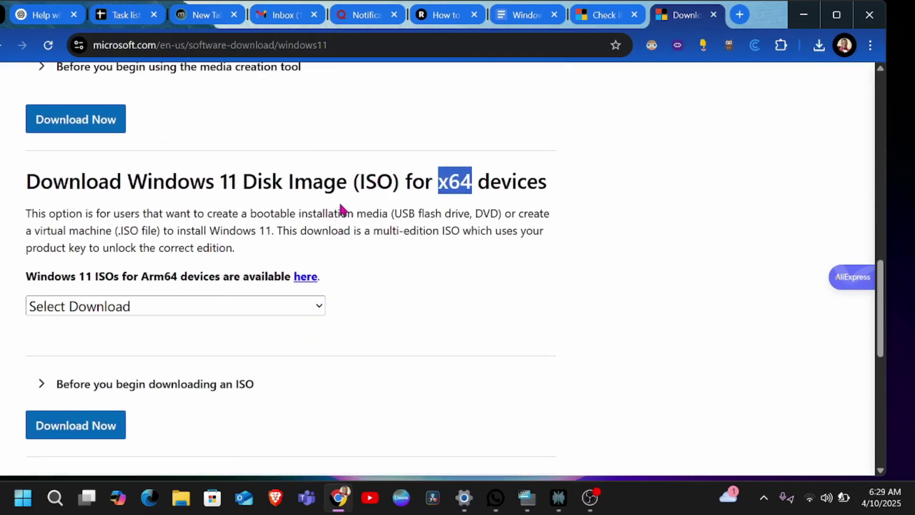
{"action": "scroll", "coordinate": [218, 267], "scroll_direction": "down", "scroll_amount": 2}
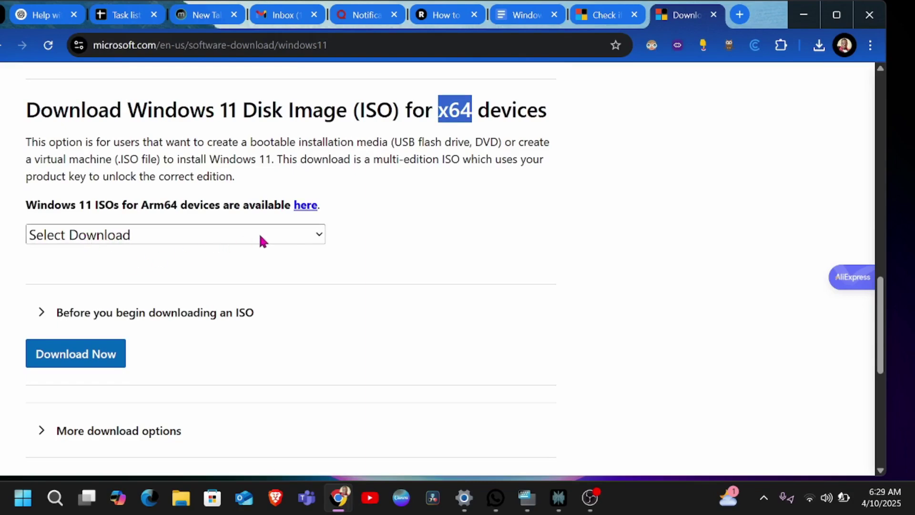
{"action": "left_click", "coordinate": [310, 235]}
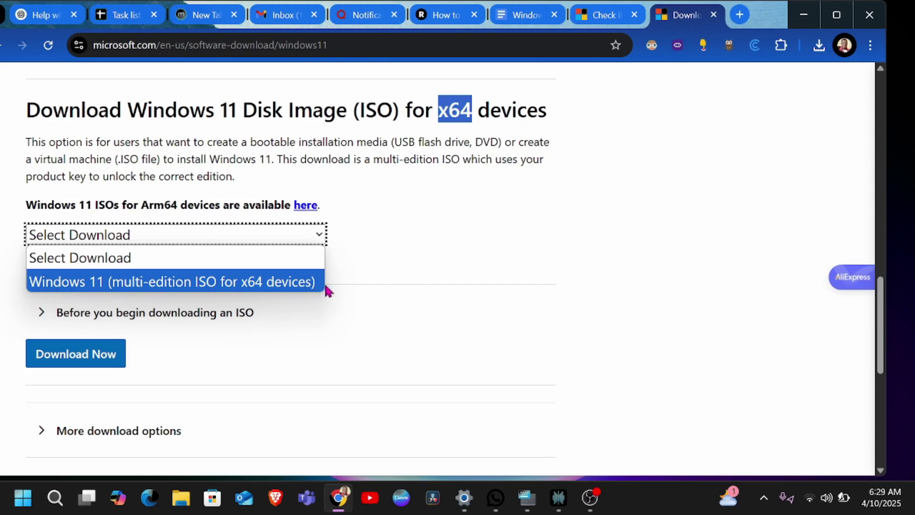
{"action": "left_click", "coordinate": [157, 286]}
{"action": "scroll", "coordinate": [314, 265], "scroll_direction": "down", "scroll_amount": 3}
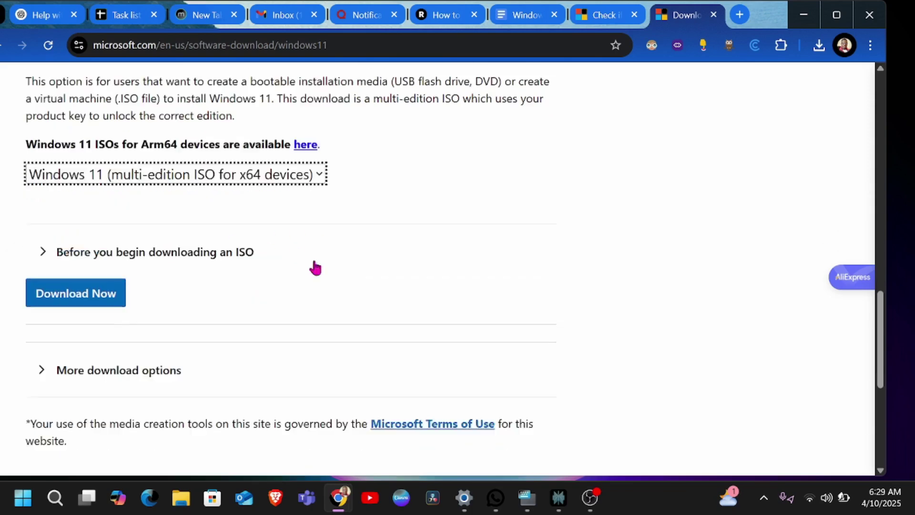
{"action": "scroll", "coordinate": [441, 280], "scroll_direction": "up", "scroll_amount": 3}
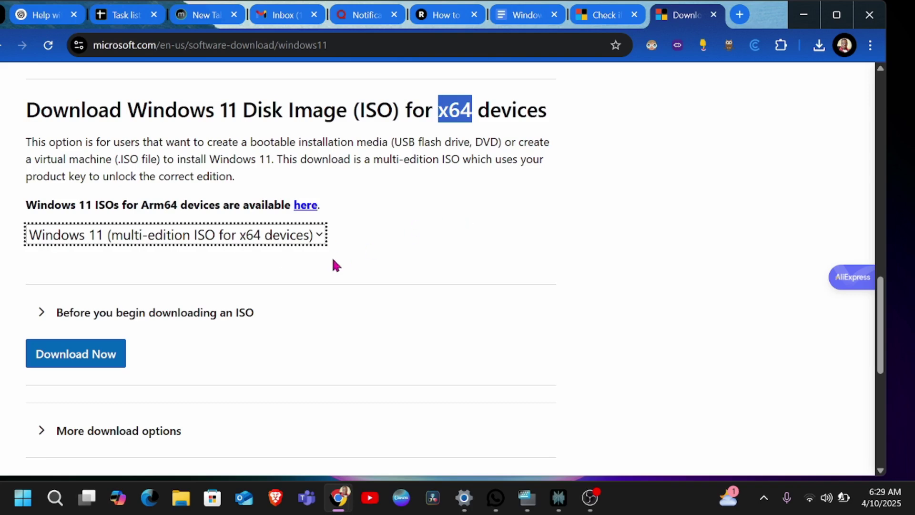
{"action": "scroll", "coordinate": [151, 307], "scroll_direction": "down", "scroll_amount": 1}
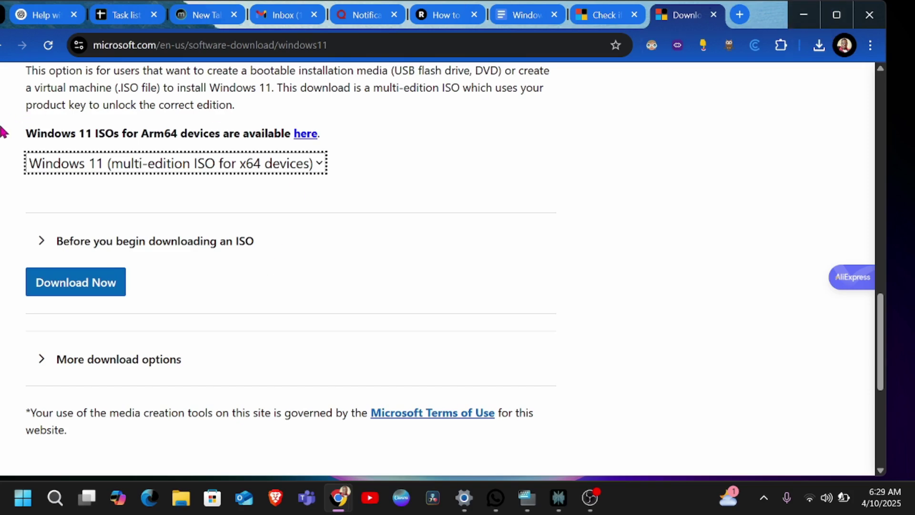
Minimize Chrome and the Downloads folder window to reveal the Win11 disc image on the desktop.
{"action": "left_click", "coordinate": [804, 14]}
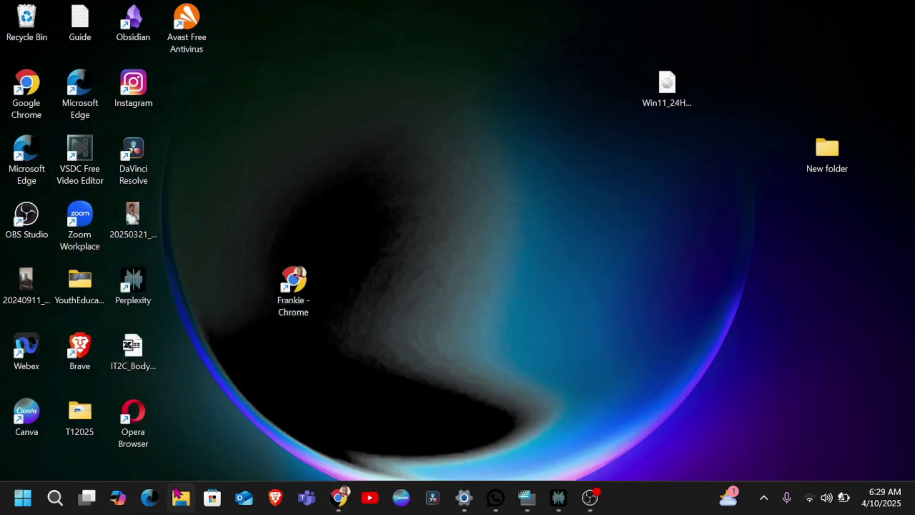
{"action": "left_click", "coordinate": [181, 498]}
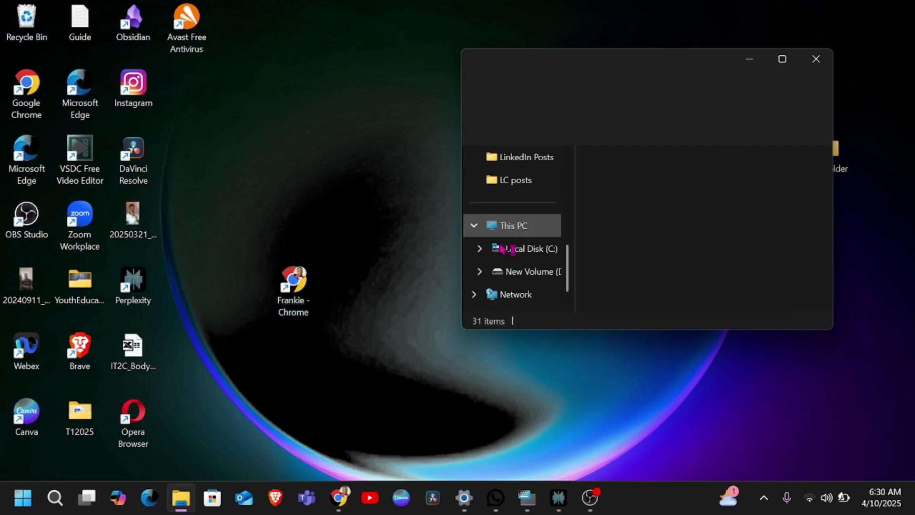
{"action": "left_click", "coordinate": [512, 253]}
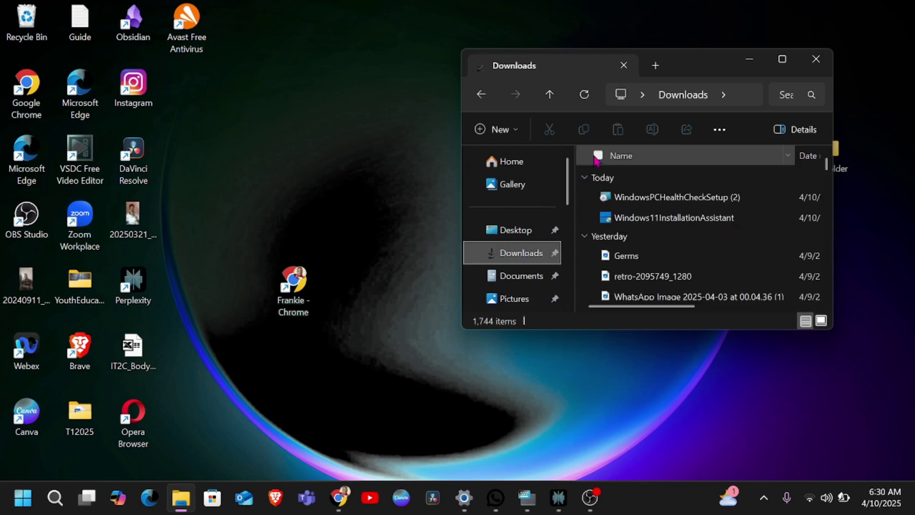
{"action": "left_click", "coordinate": [750, 60]}
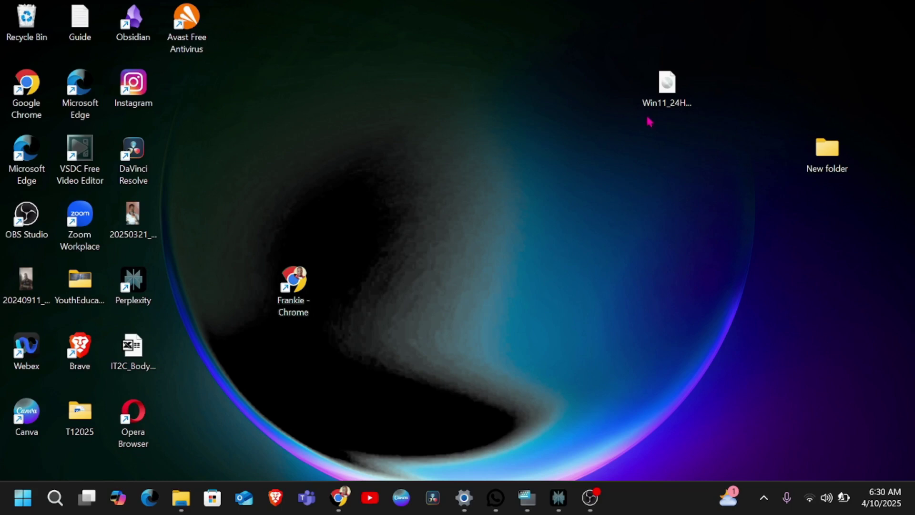
{"action": "mouse_move", "coordinate": [180, 500]}
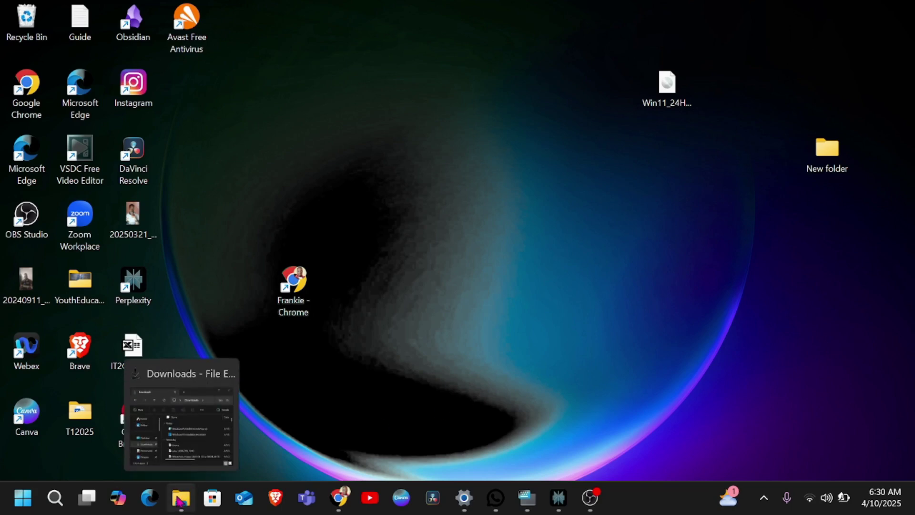
{"action": "mouse_move", "coordinate": [171, 419]}
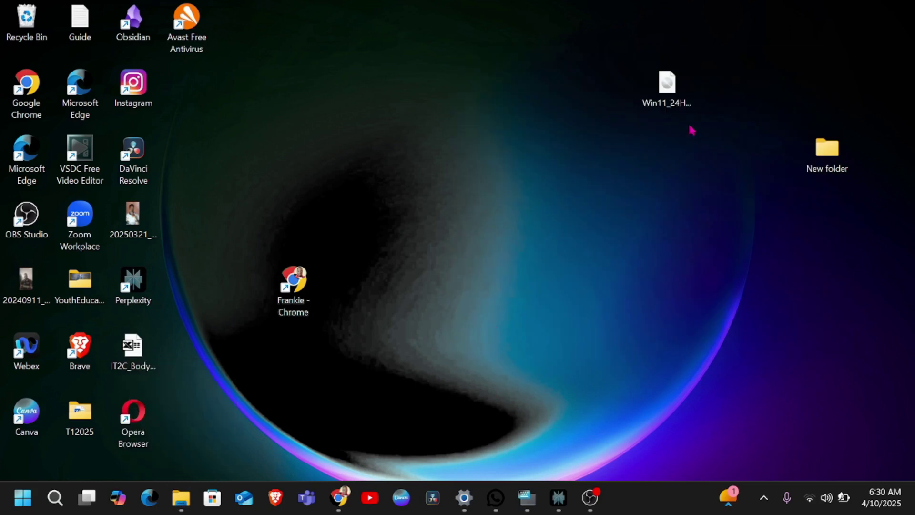
Mount the Win11_24H2_English_x64 ISO as DVD Drive (E:) and move its Explorer window aside.
{"action": "left_click", "coordinate": [667, 90]}
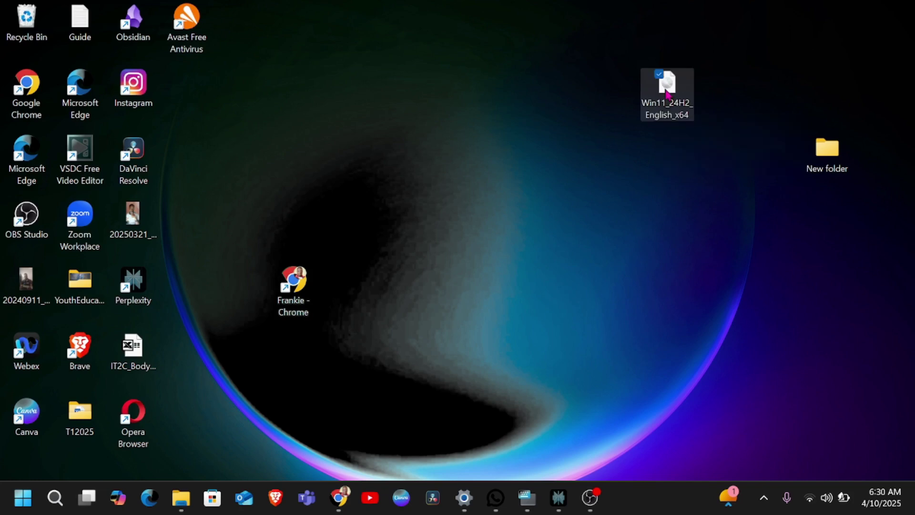
{"action": "right_click", "coordinate": [668, 93]}
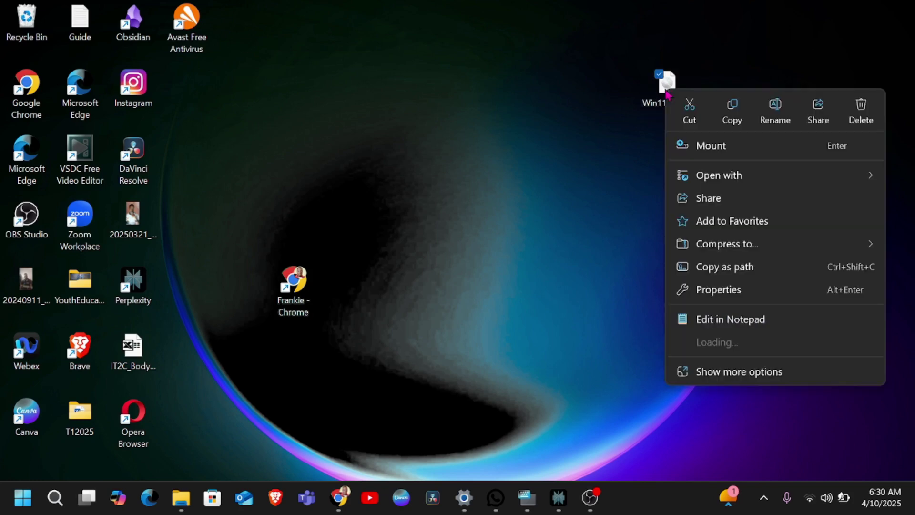
{"action": "left_click", "coordinate": [711, 146]}
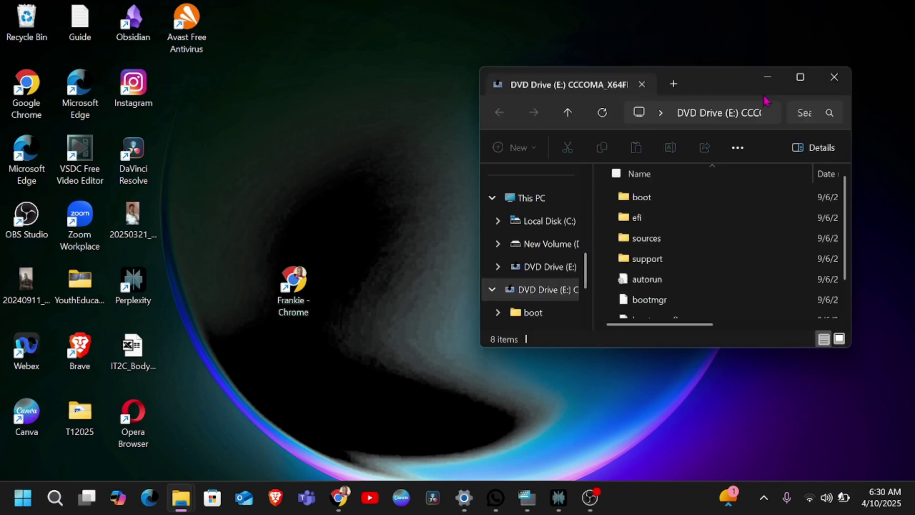
{"action": "left_click_drag", "start_coordinate": [713, 85], "coordinate": [525, 69]}
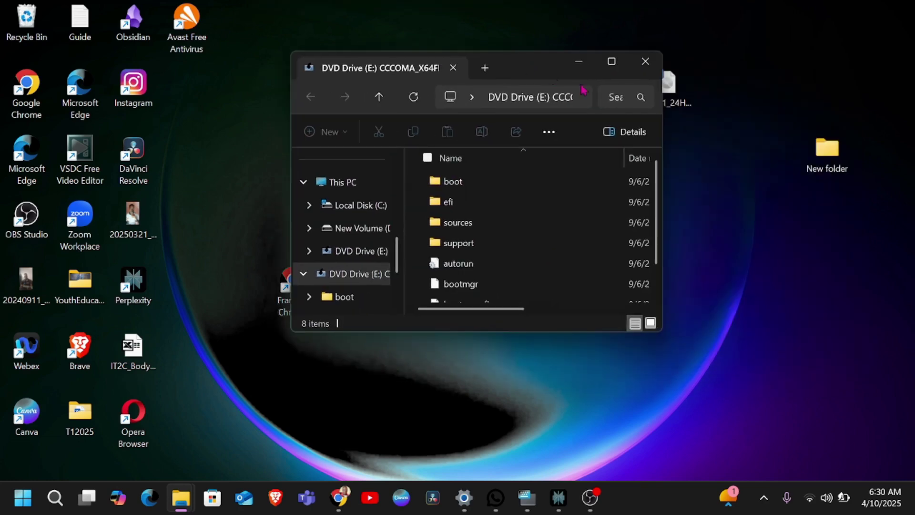
Maximize File Explorer and open DVD Drive (E:) from This PC.
{"action": "left_click", "coordinate": [612, 61]}
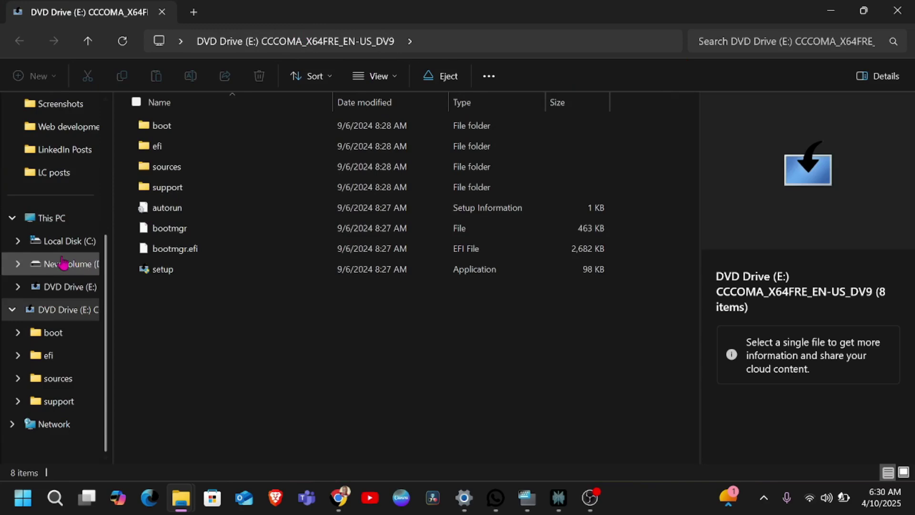
{"action": "left_click", "coordinate": [36, 218]}
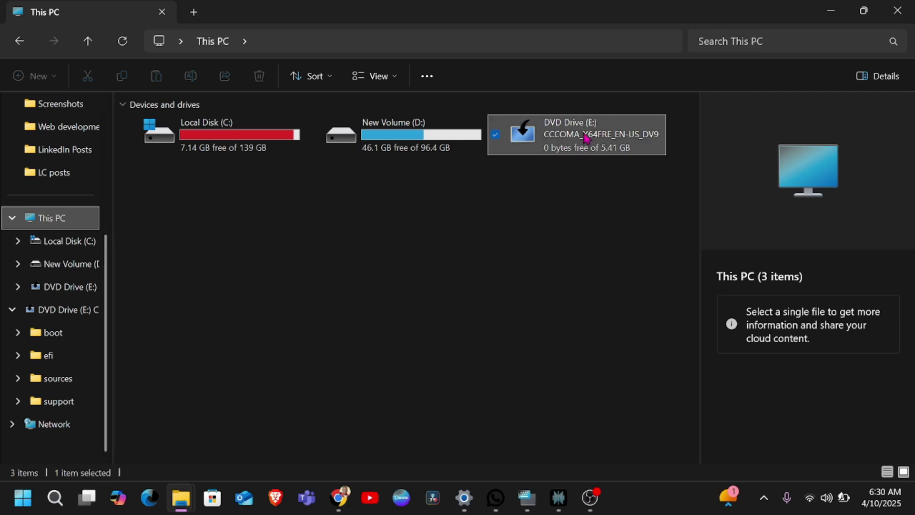
{"action": "double_click", "coordinate": [579, 134]}
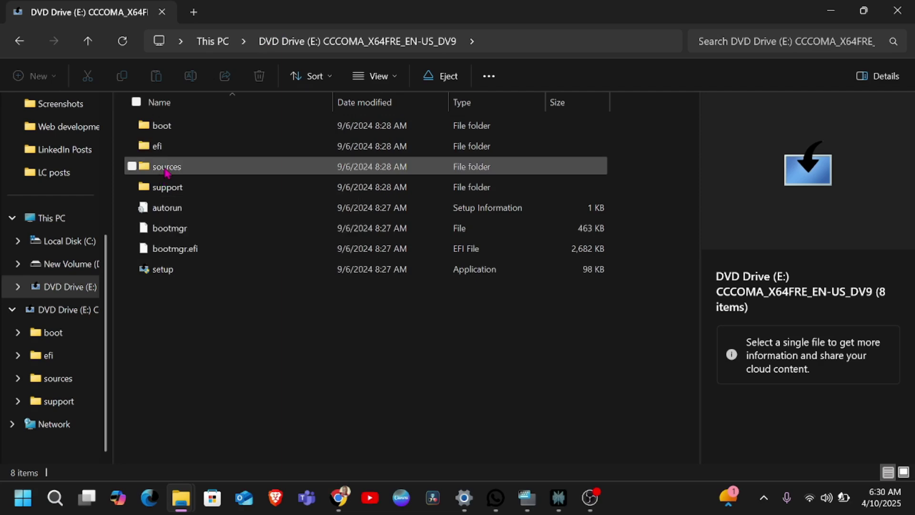
Open the sources folder and scroll its 201 items to find setupprep.
{"action": "double_click", "coordinate": [166, 172]}
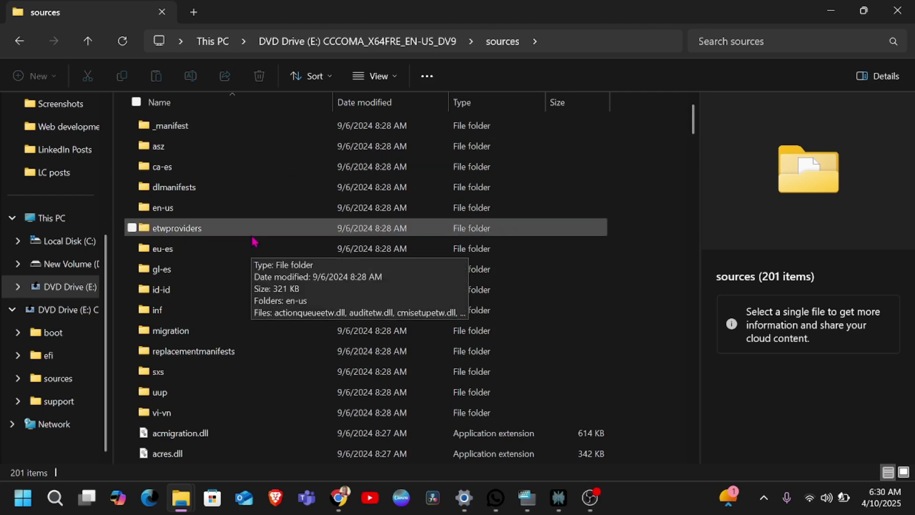
{"action": "scroll", "coordinate": [257, 233], "scroll_direction": "down", "scroll_amount": 4}
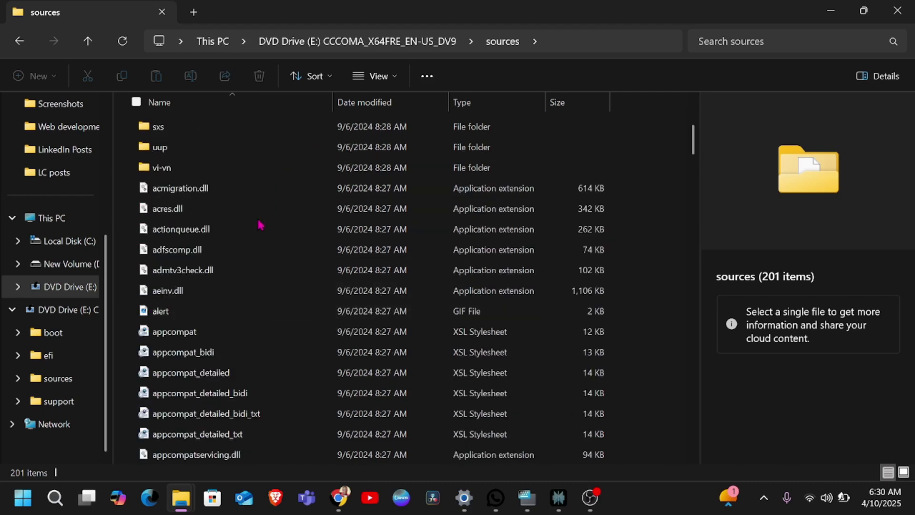
{"action": "scroll", "coordinate": [260, 225], "scroll_direction": "down", "scroll_amount": 20}
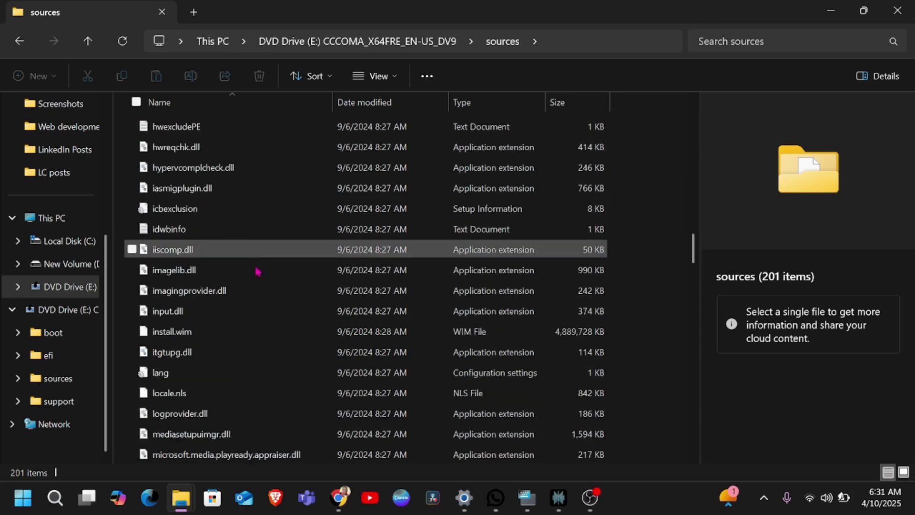
{"action": "scroll", "coordinate": [257, 272], "scroll_direction": "down", "scroll_amount": 20}
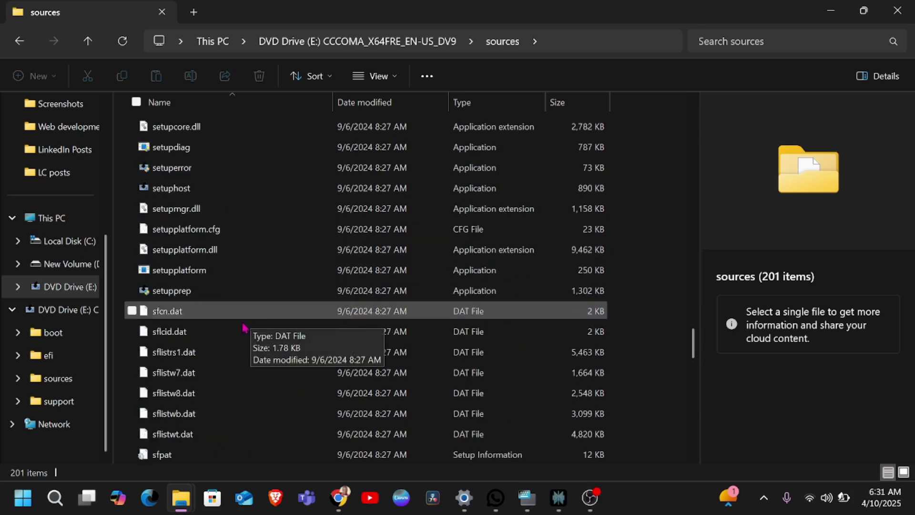
{"action": "scroll", "coordinate": [193, 209], "scroll_direction": "up", "scroll_amount": 2}
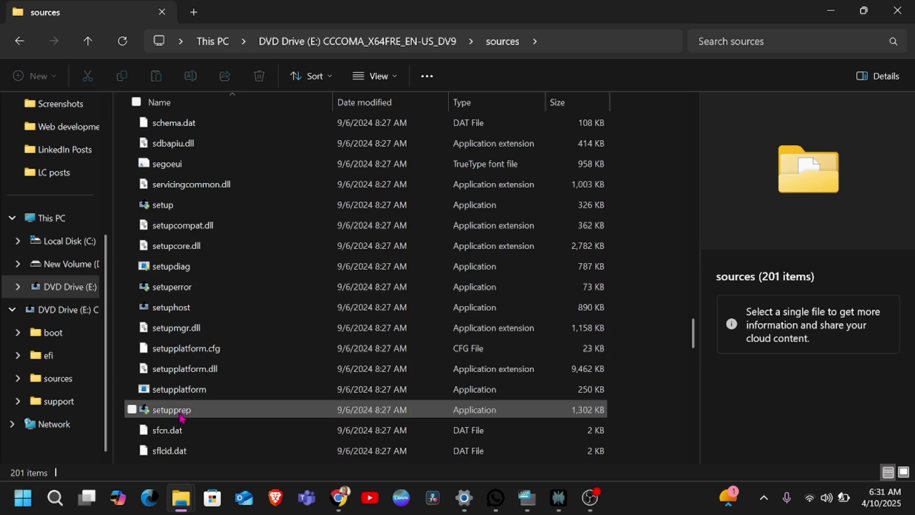
{"action": "scroll", "coordinate": [292, 403], "scroll_direction": "up", "scroll_amount": 6}
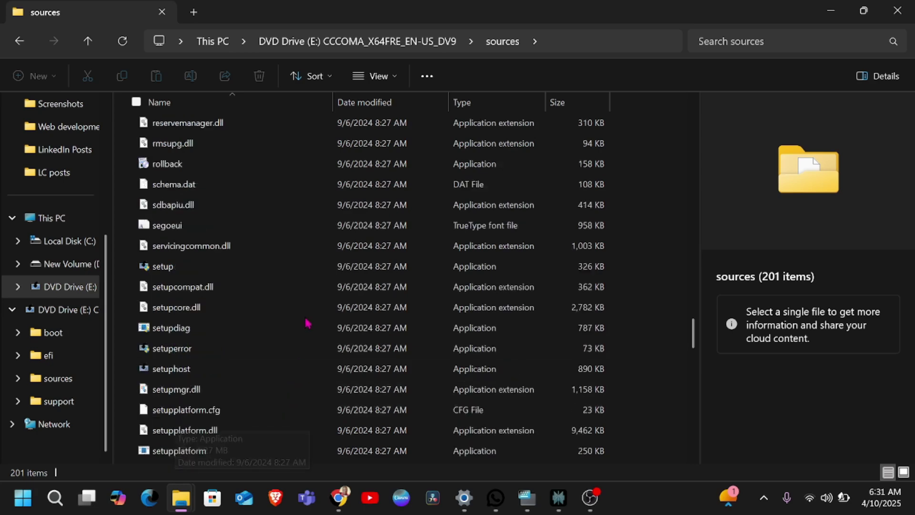
{"action": "scroll", "coordinate": [275, 265], "scroll_direction": "up", "scroll_amount": 10}
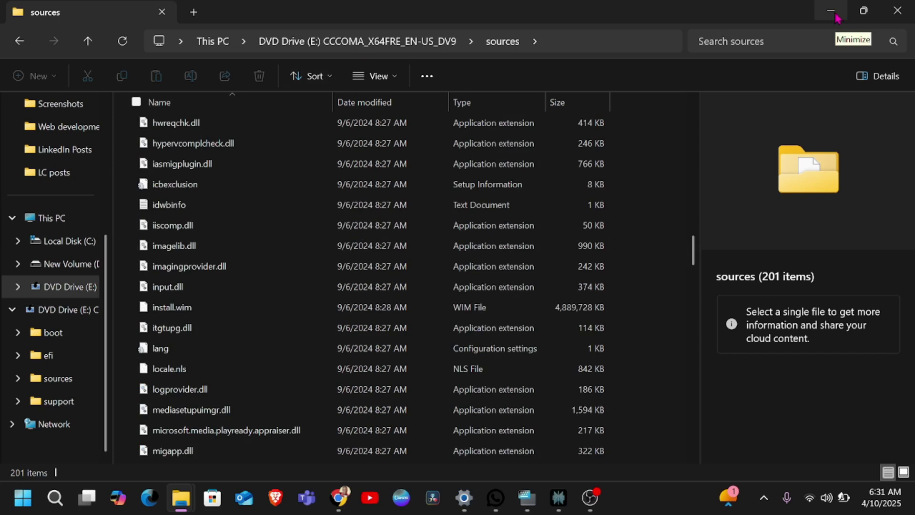
Search 'cmd' and launch Command Prompt.
{"action": "left_click", "coordinate": [55, 498]}
{"action": "type", "text": "cmd"}
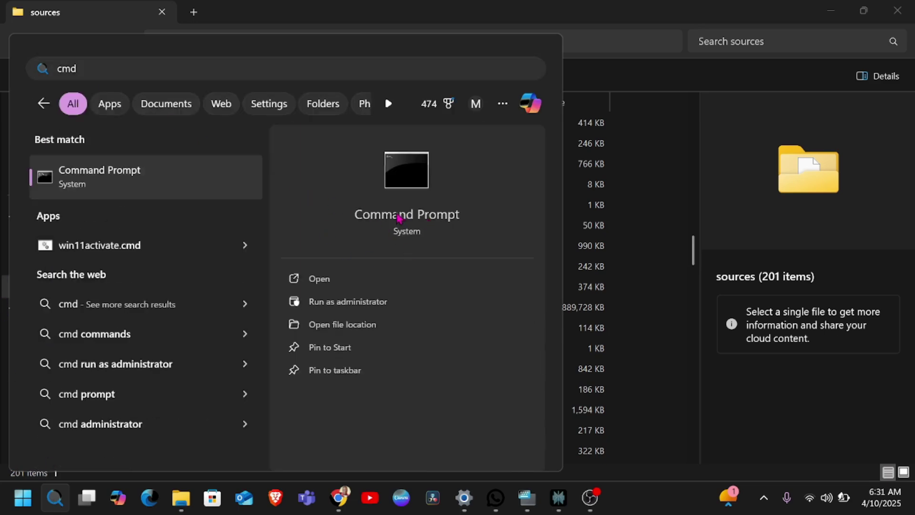
{"action": "left_click", "coordinate": [398, 215]}
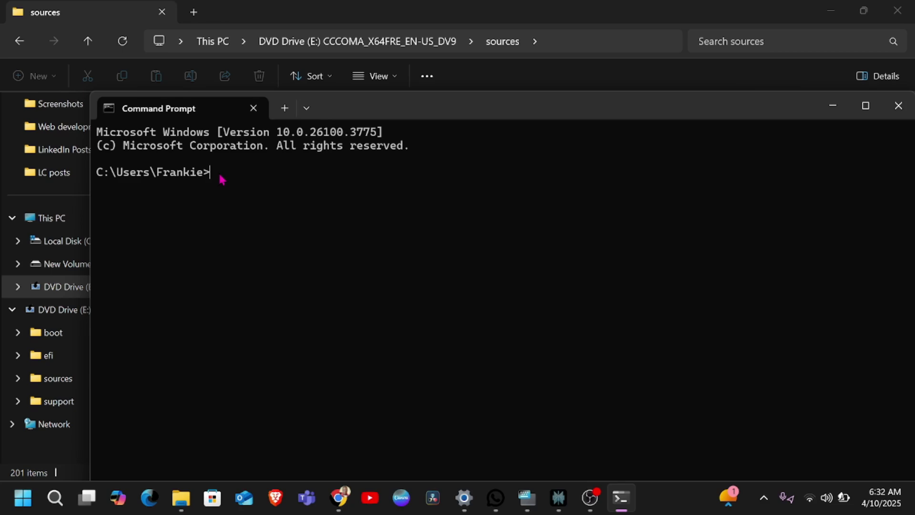
Switch the prompt to drive E:, clear the screen and list the drive's contents.
{"action": "type", "text": "E:"}
{"action": "key", "text": "Return"}
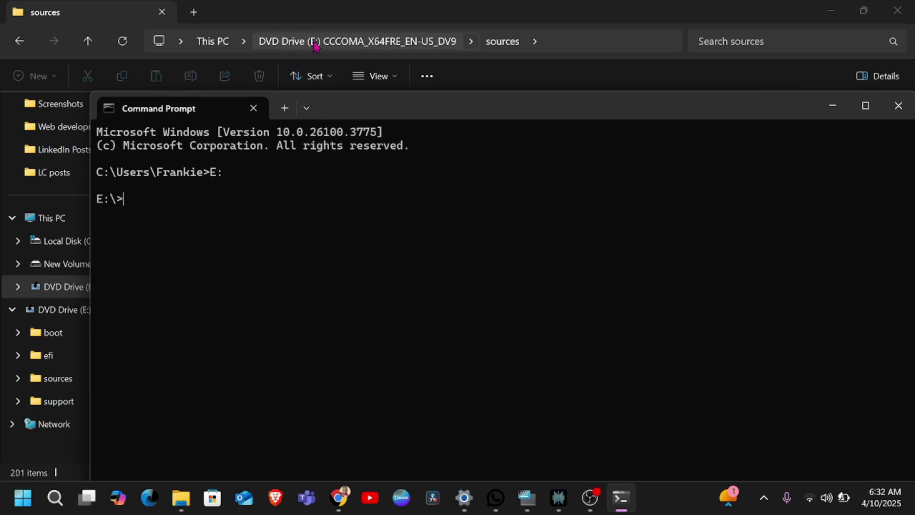
{"action": "type", "text": "cls"}
{"action": "key", "text": "Return"}
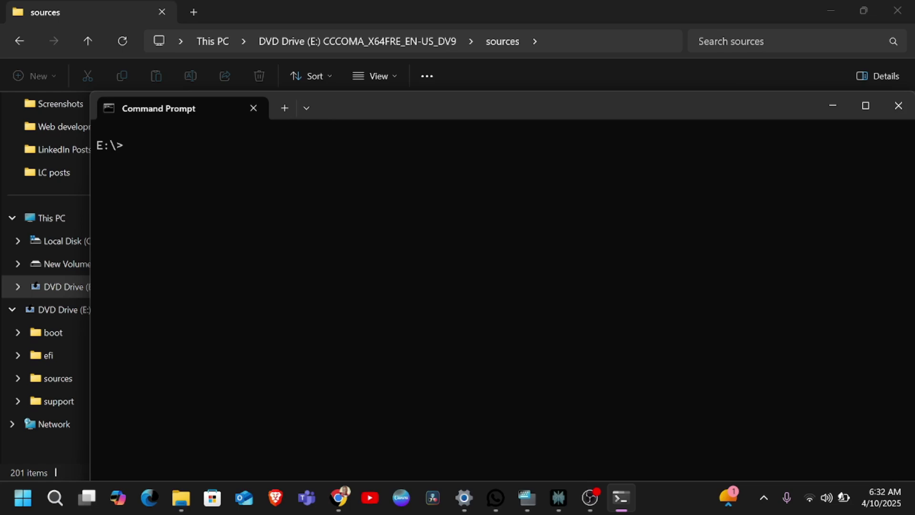
{"action": "type", "text": "dir"}
{"action": "key", "text": "Return"}
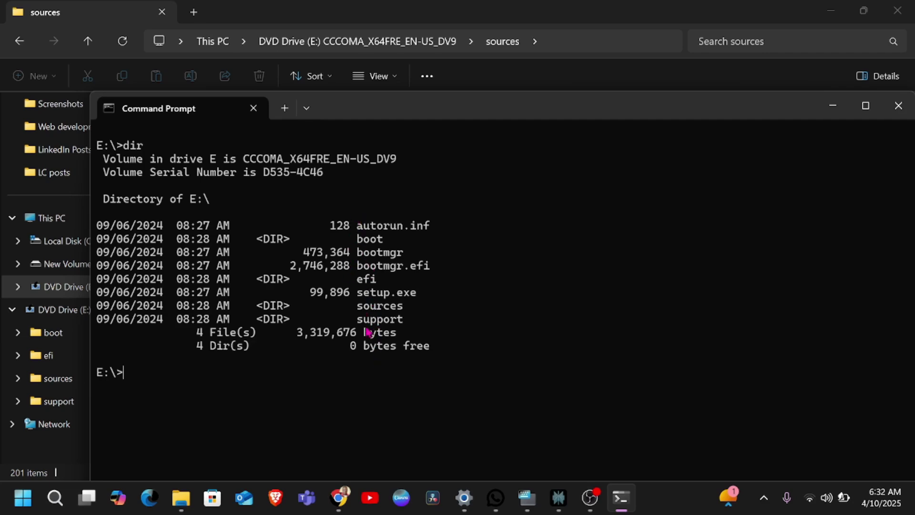
Change into E:\sources and run the pasted setupprep.exe /product server command.
{"action": "left_click_drag", "start_coordinate": [352, 310], "coordinate": [409, 311]}
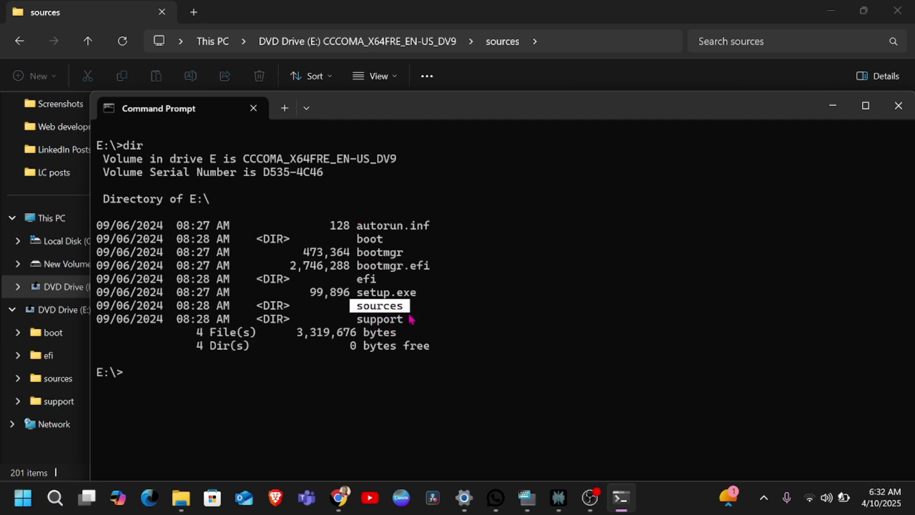
{"action": "left_click", "coordinate": [132, 380]}
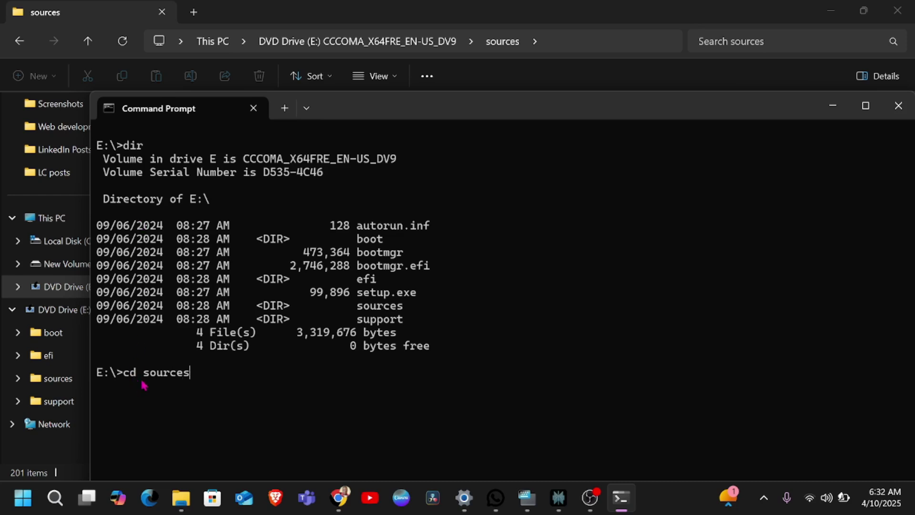
{"action": "key", "text": "Return"}
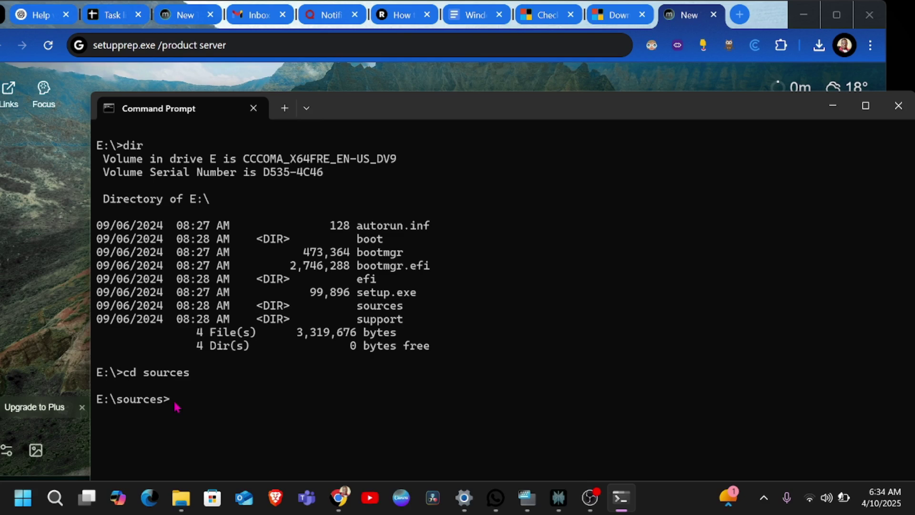
{"action": "type", "text": "setupprep.exe /product server"}
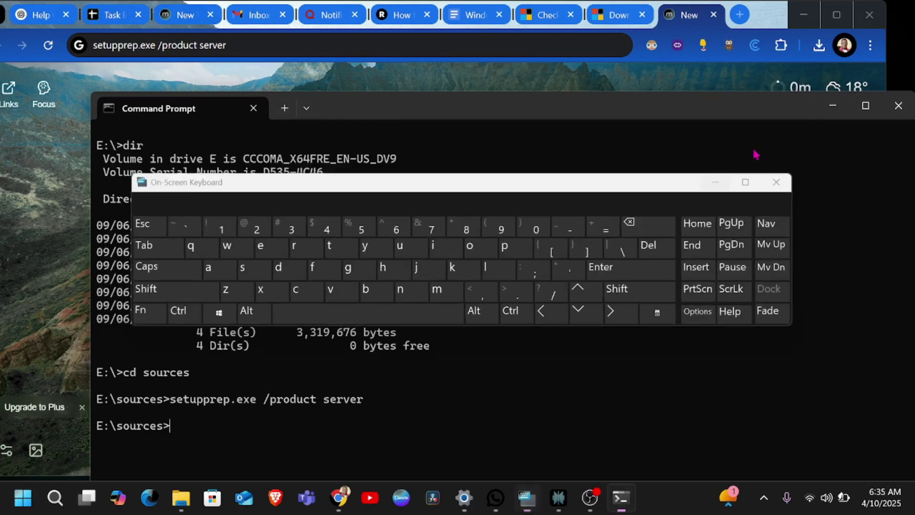
Minimize Command Prompt and Chrome to reveal the setup wizard, then advance past Install Windows Server.
{"action": "left_click", "coordinate": [835, 105]}
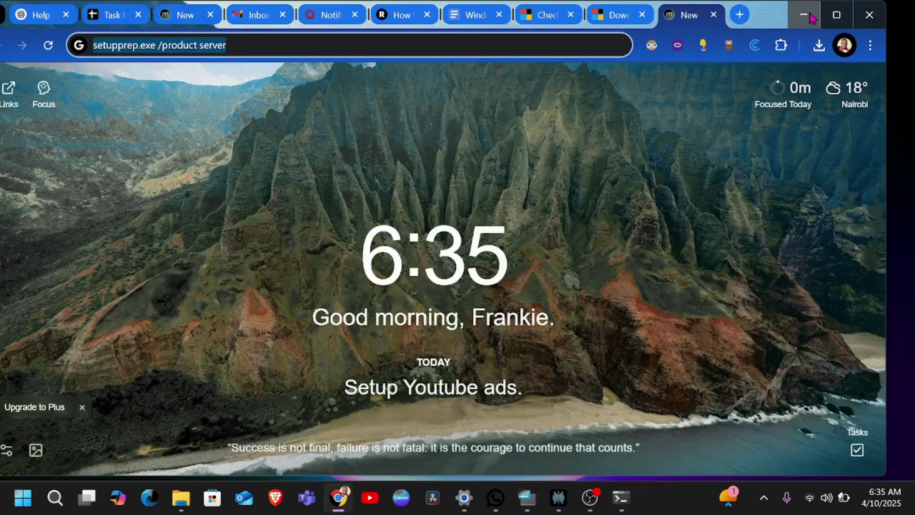
{"action": "left_click", "coordinate": [806, 14]}
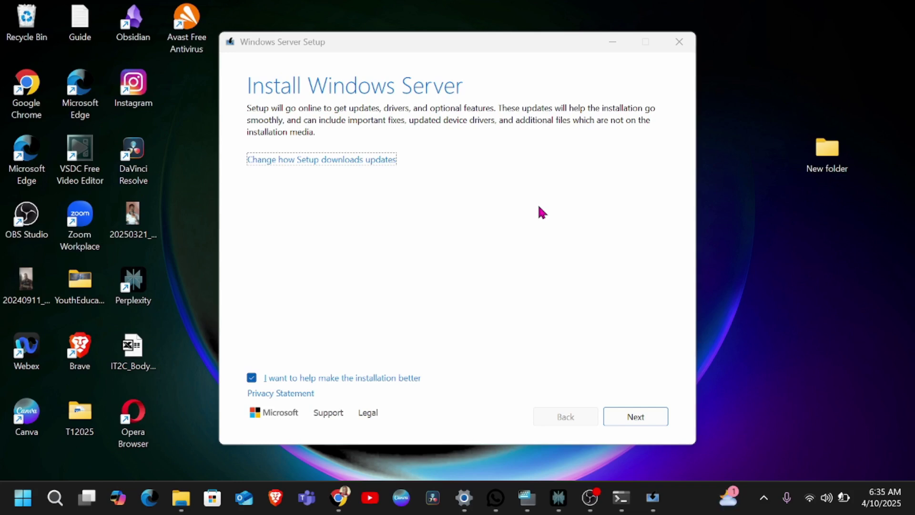
{"action": "left_click", "coordinate": [638, 418]}
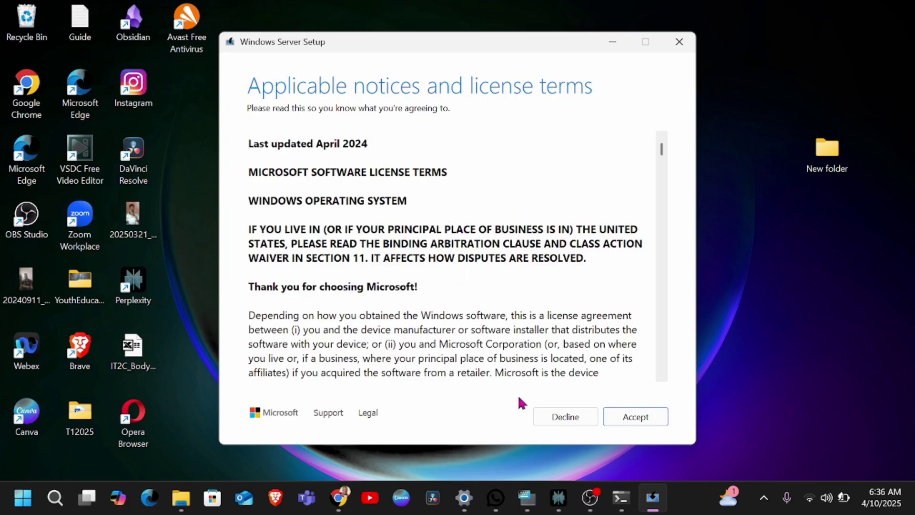
Accept the license terms, keep files, settings and apps, then close and confirm quitting setup.
{"action": "left_click", "coordinate": [632, 421]}
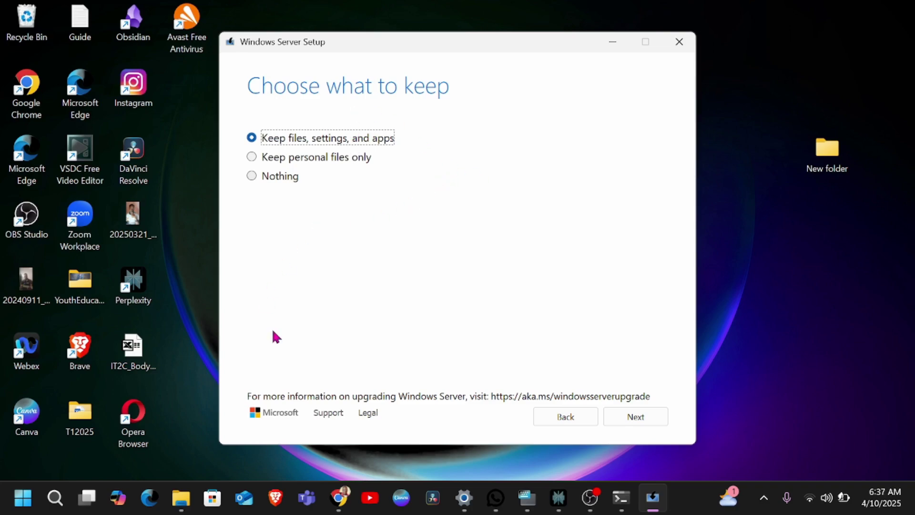
{"action": "left_click", "coordinate": [636, 416]}
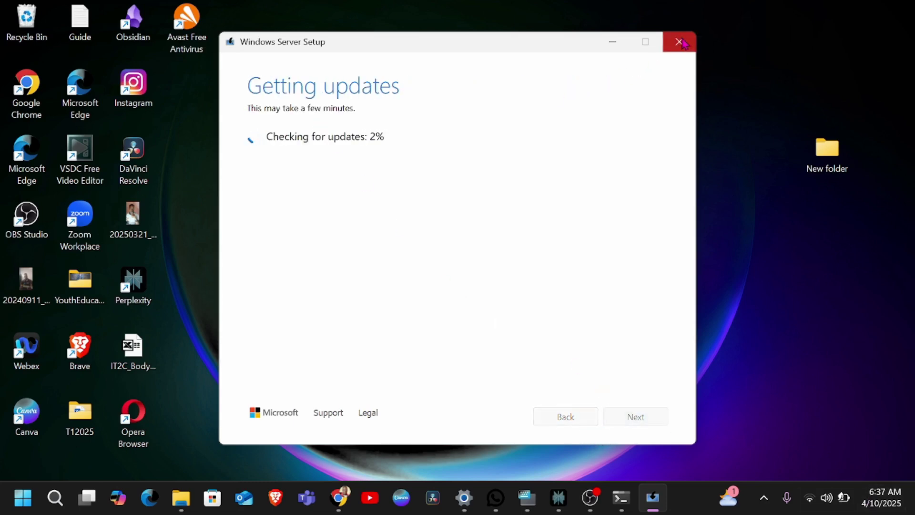
{"action": "left_click", "coordinate": [679, 42]}
{"action": "left_click", "coordinate": [454, 301]}
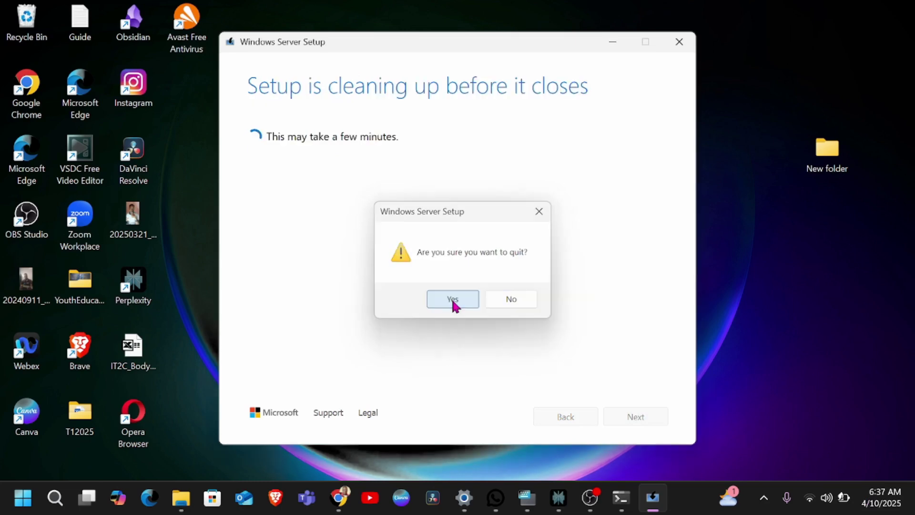